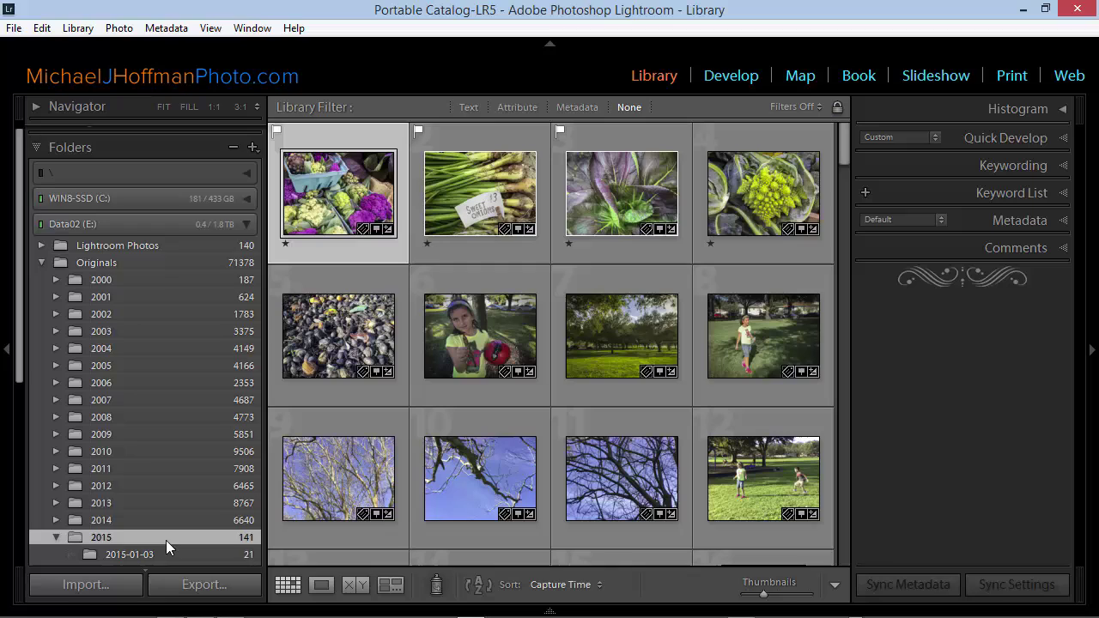
Step: Browse the grid and Library menu, select the vegetables photo, and toggle the filter bar off and on
{"action": "scroll", "coordinate": [166, 540], "scroll_direction": "down", "scroll_amount": 2}
{"action": "scroll", "coordinate": [166, 541], "scroll_direction": "down", "scroll_amount": 2}
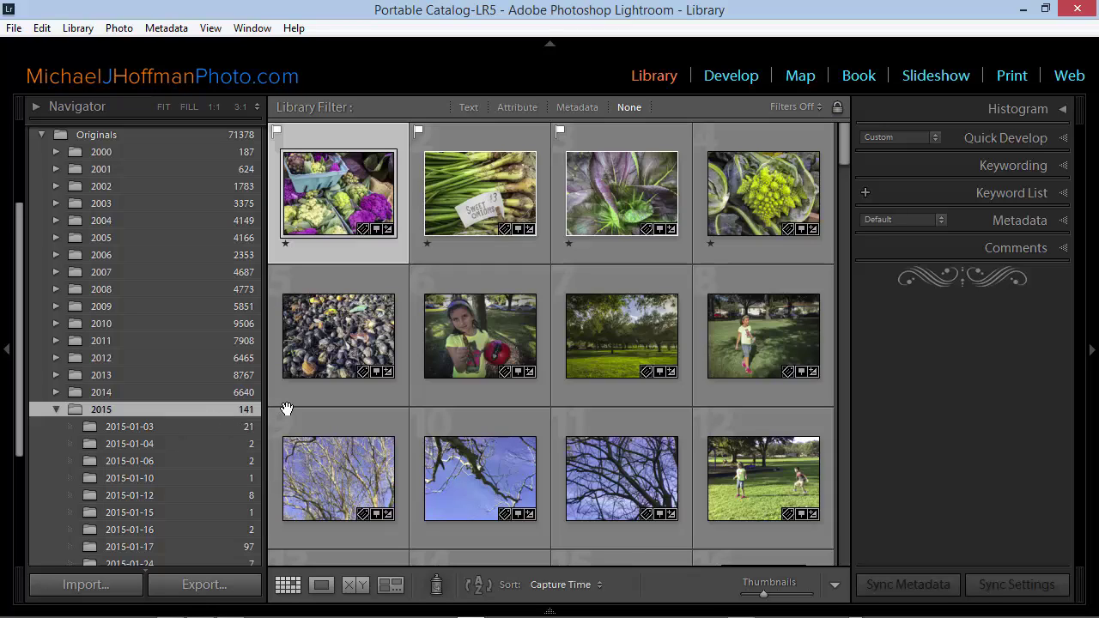
{"action": "left_click", "coordinate": [78, 28]}
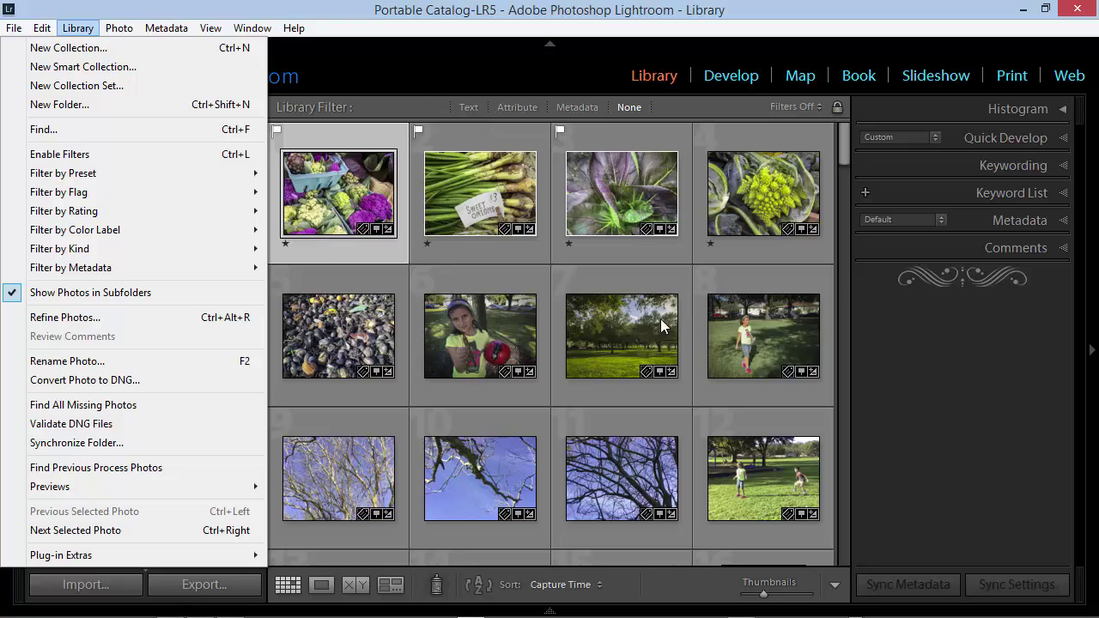
{"action": "left_click", "coordinate": [590, 272]}
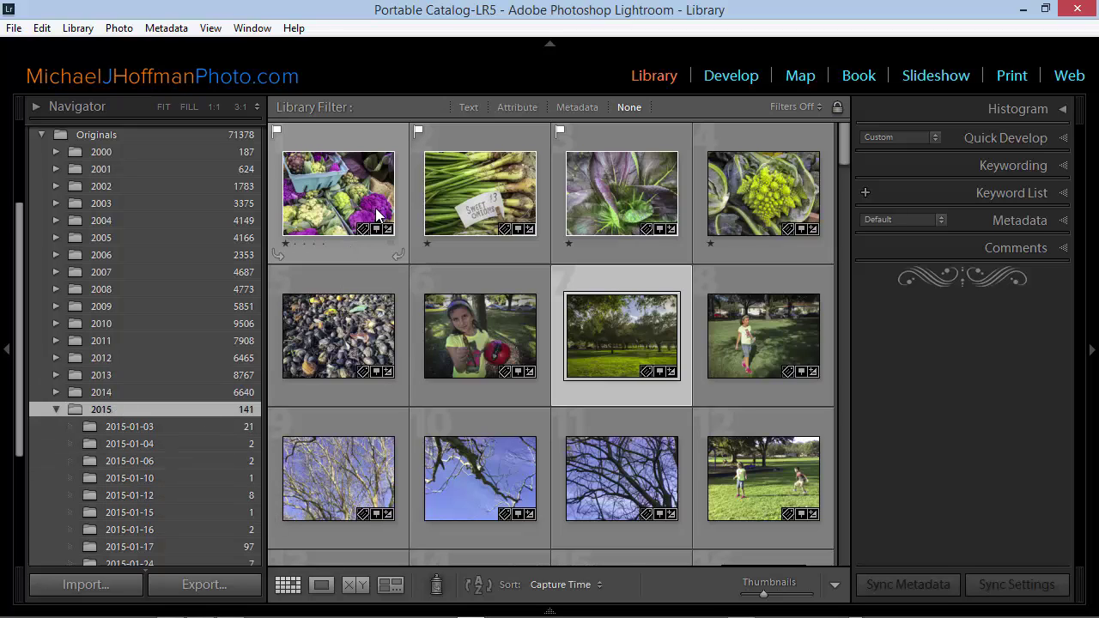
{"action": "left_click", "coordinate": [379, 148]}
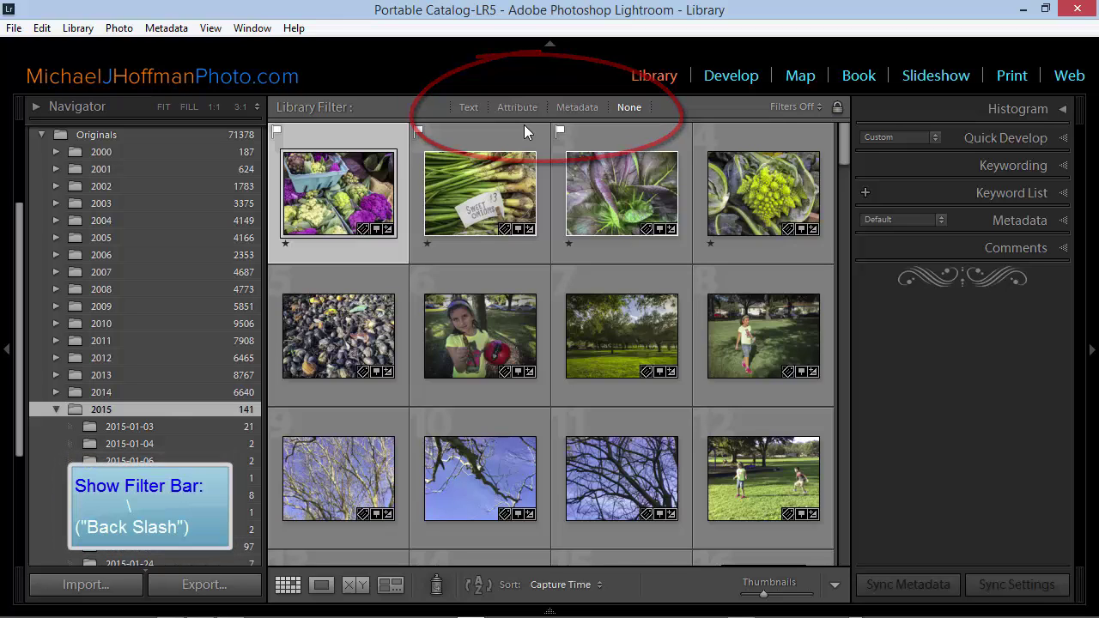
{"action": "key", "text": "backslash"}
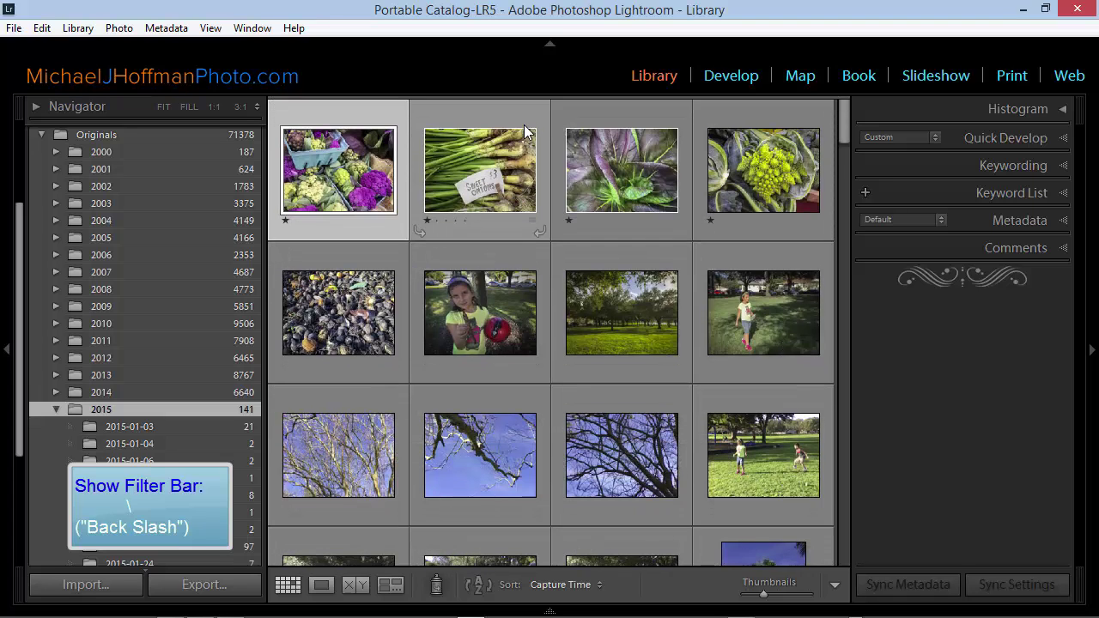
{"action": "key", "text": "backslash"}
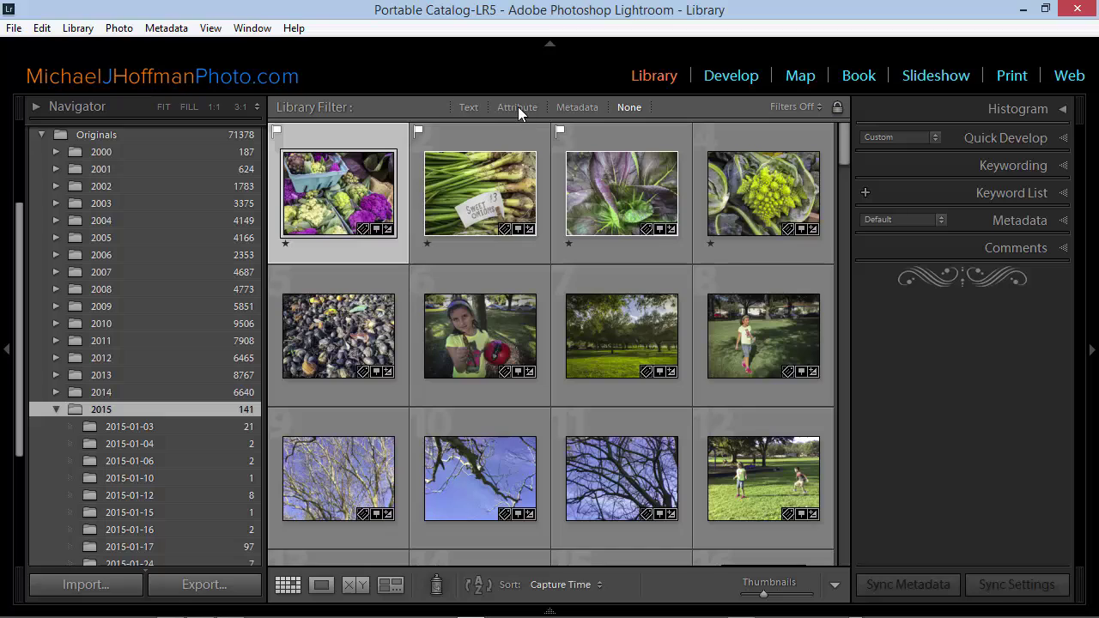
Step: Open the Attribute filters, try the Flagged and one-star rating filters, then turn both off
{"action": "left_click", "coordinate": [517, 107]}
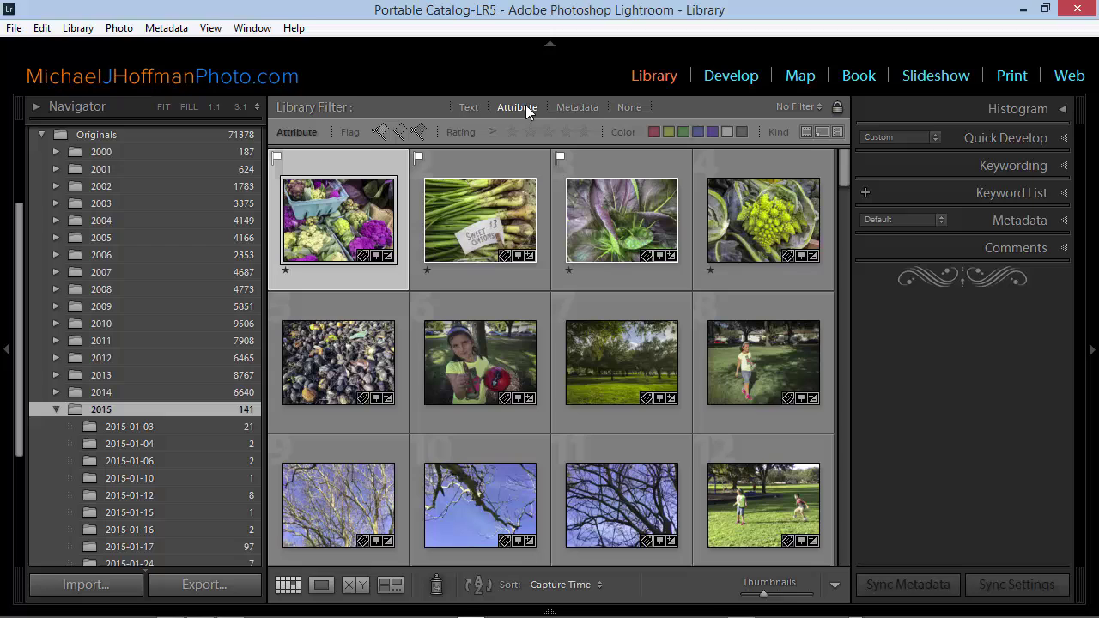
{"action": "left_click", "coordinate": [383, 132]}
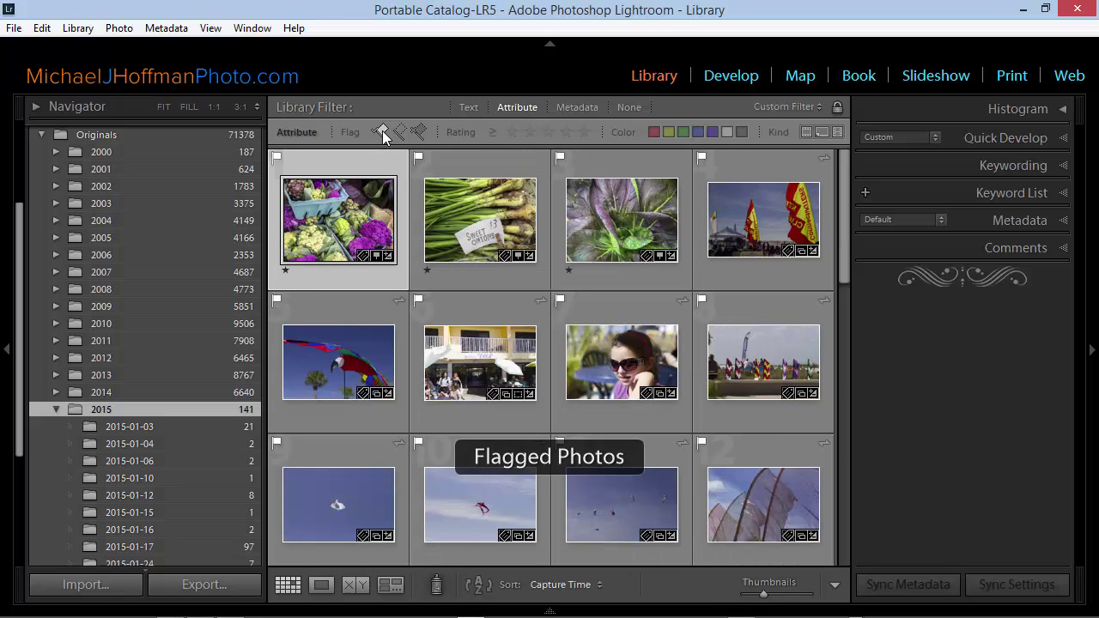
{"action": "left_click", "coordinate": [383, 131]}
{"action": "left_click", "coordinate": [512, 131]}
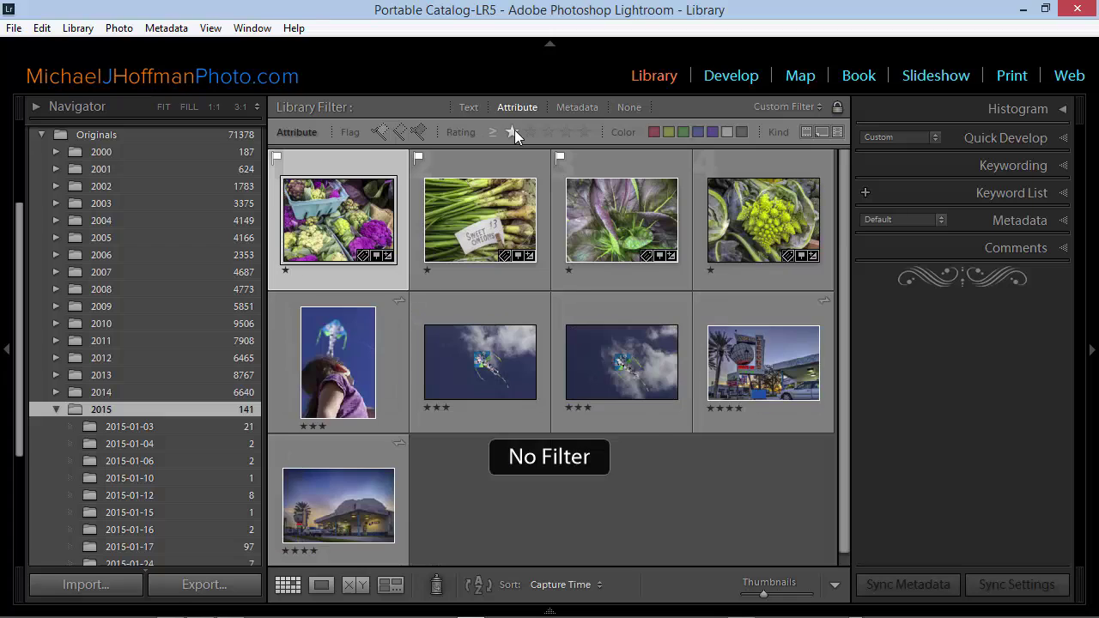
{"action": "left_click", "coordinate": [514, 130]}
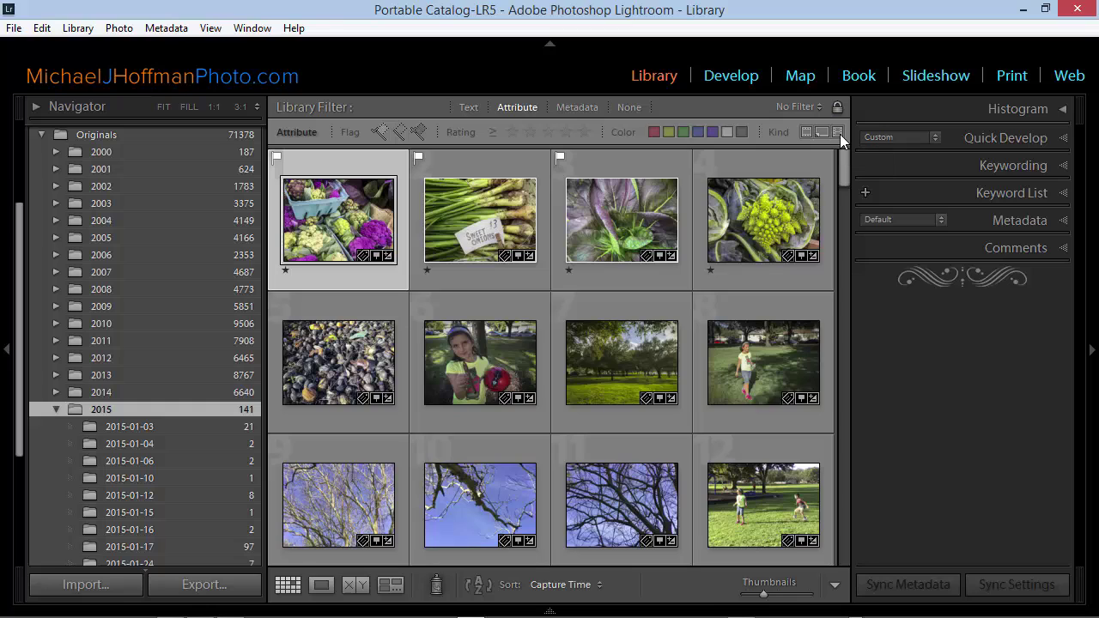
{"action": "left_click", "coordinate": [838, 133]}
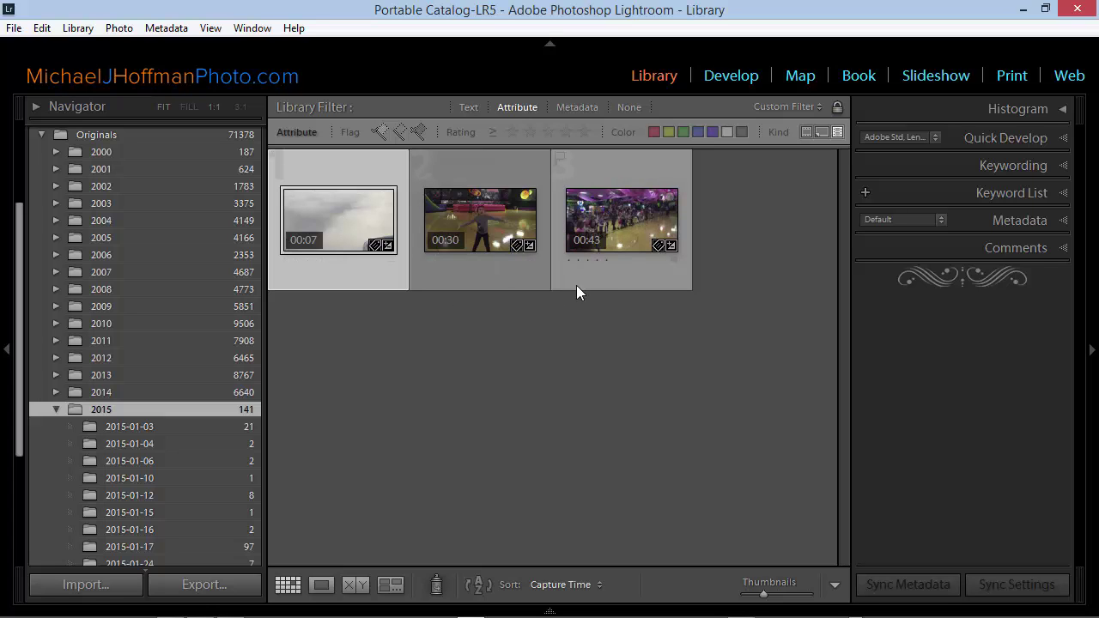
{"action": "left_click", "coordinate": [840, 133]}
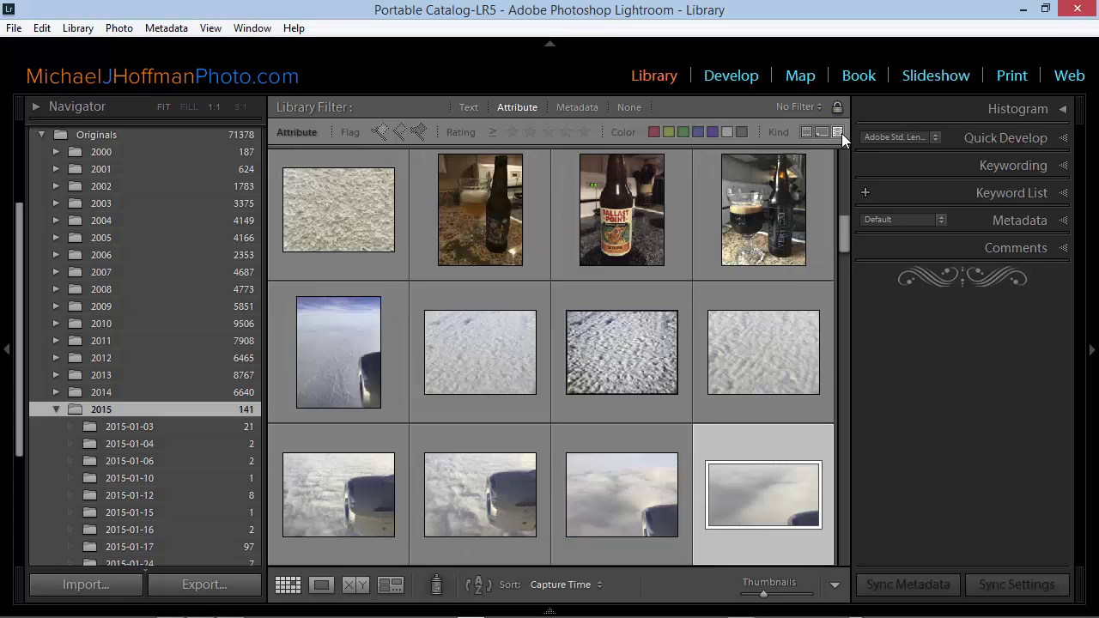
{"action": "left_click", "coordinate": [822, 132]}
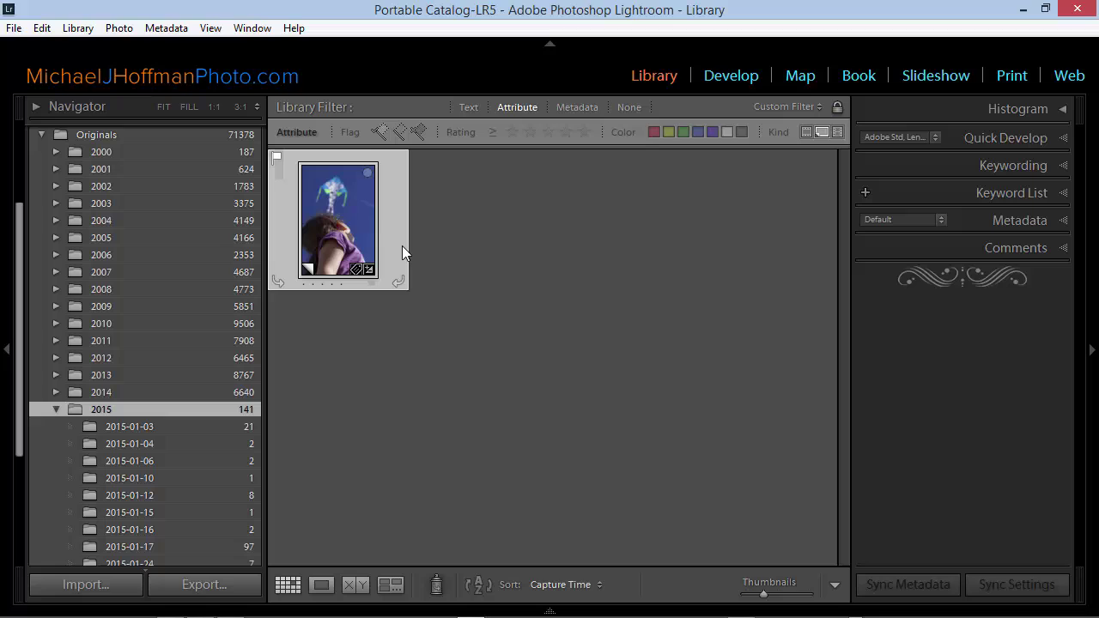
{"action": "left_click", "coordinate": [837, 132]}
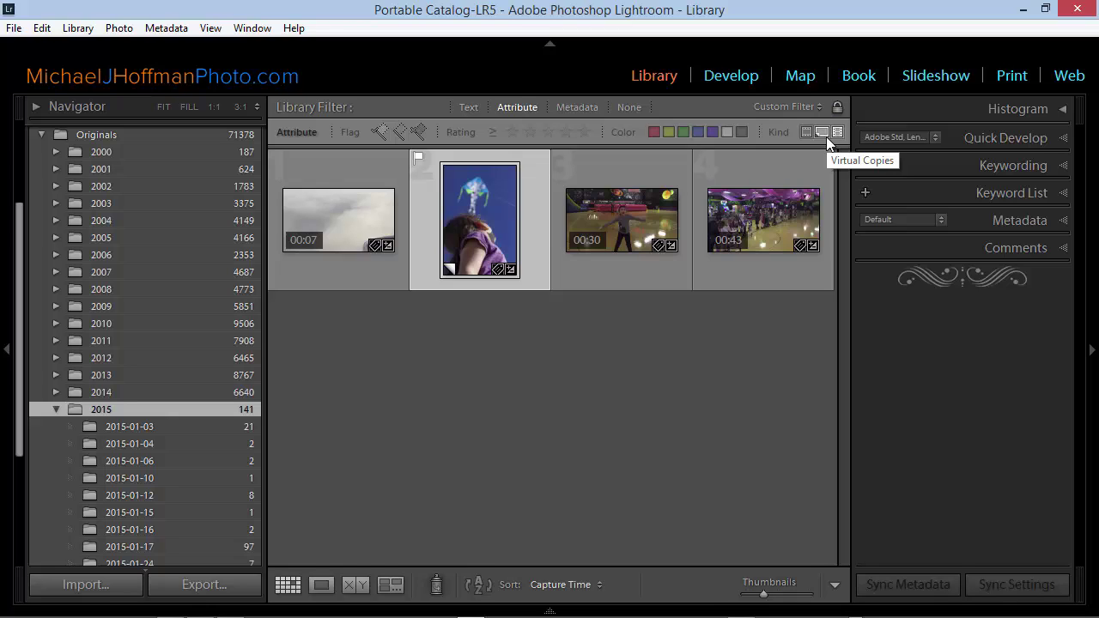
{"action": "left_click", "coordinate": [824, 134]}
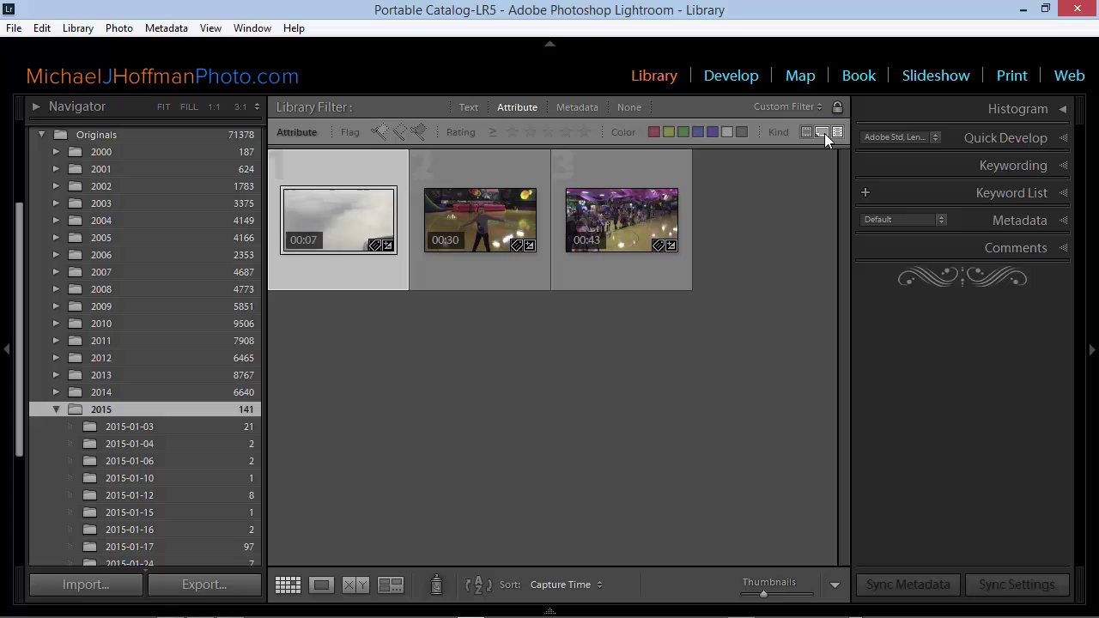
{"action": "left_click", "coordinate": [838, 133]}
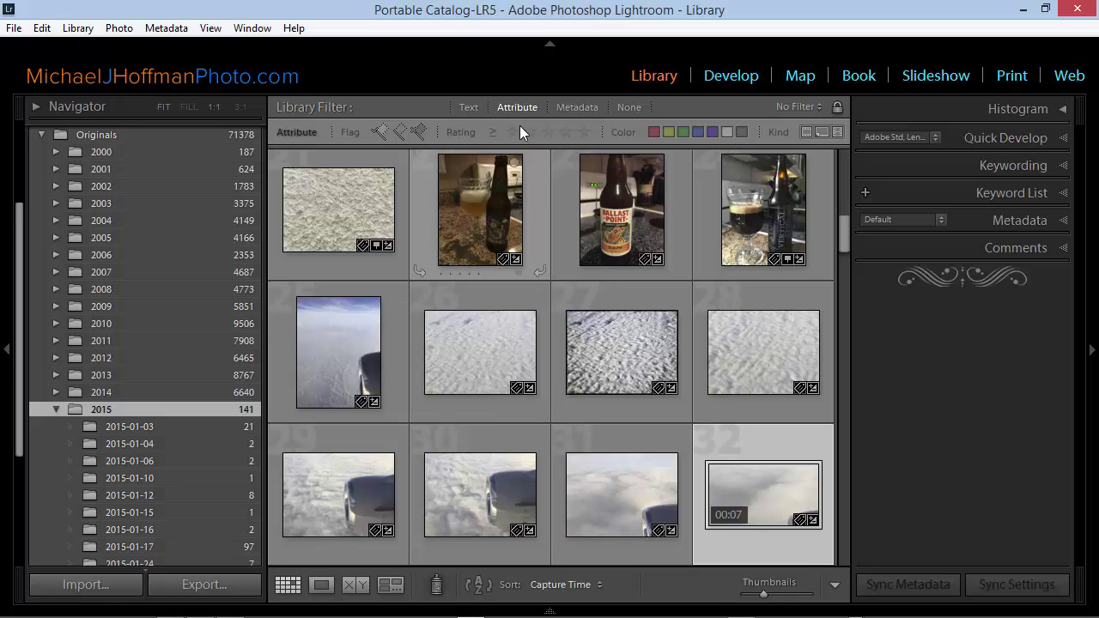
Step: Show the Metadata filter bar with its Date, Camera, Lens and Label columns, all set to All
{"action": "left_click", "coordinate": [577, 108]}
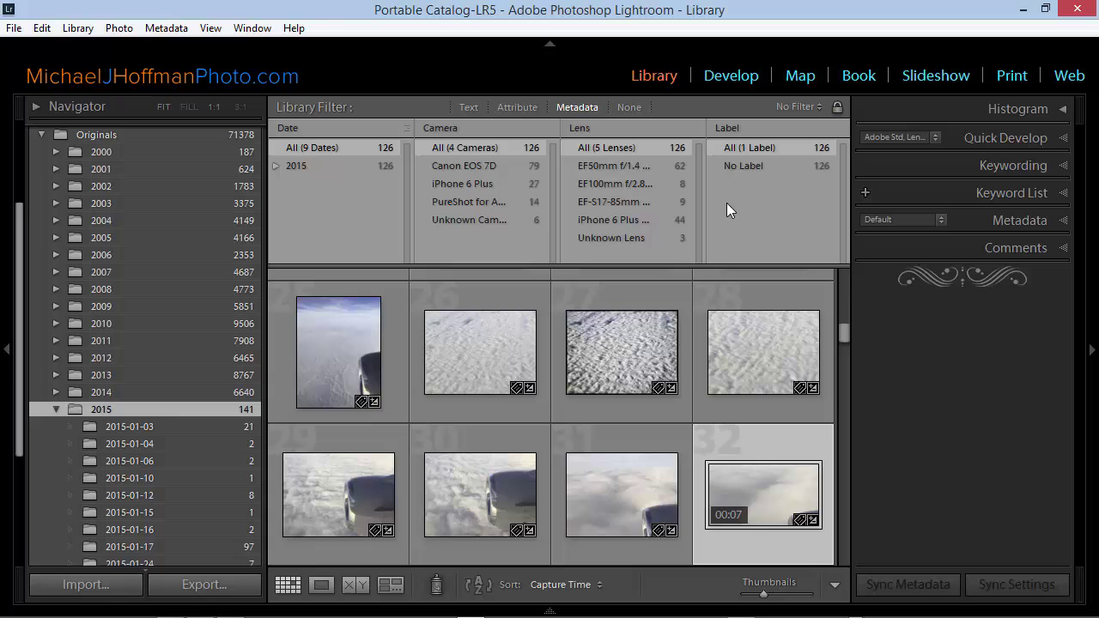
Step: Make the Camera column filter by File Type and show only Photoshop documents
{"action": "left_click", "coordinate": [468, 130]}
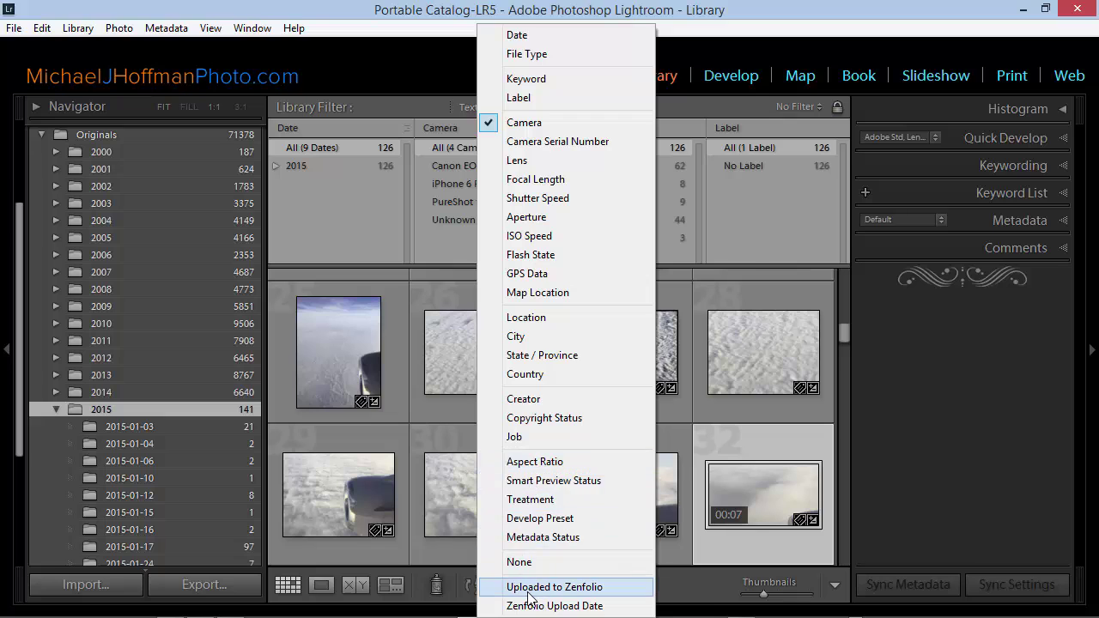
{"action": "left_click", "coordinate": [534, 55]}
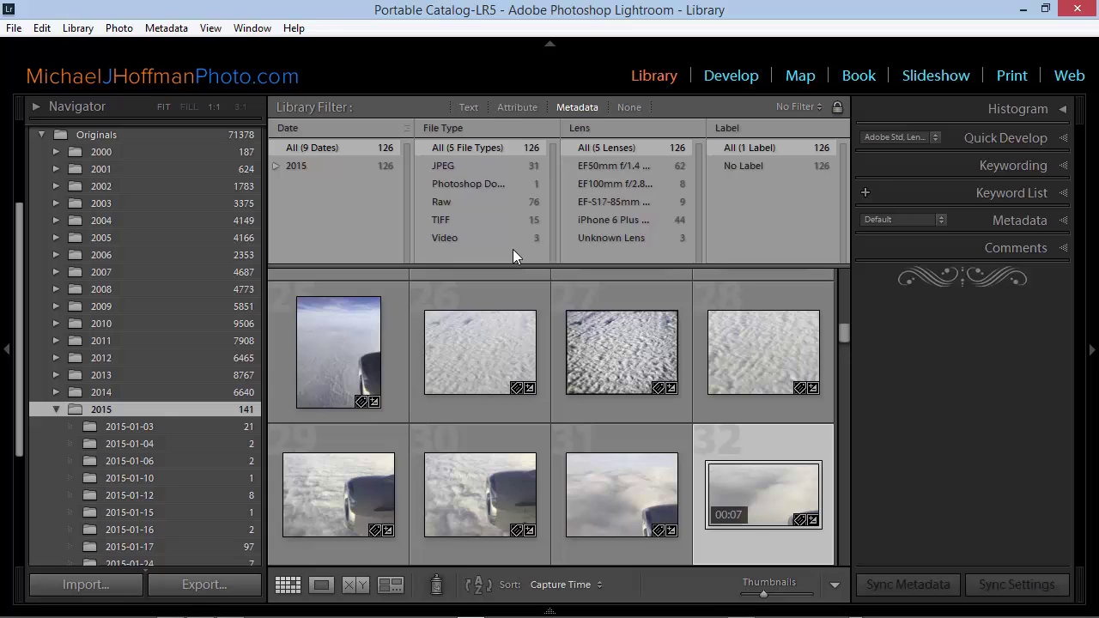
{"action": "left_click", "coordinate": [483, 186]}
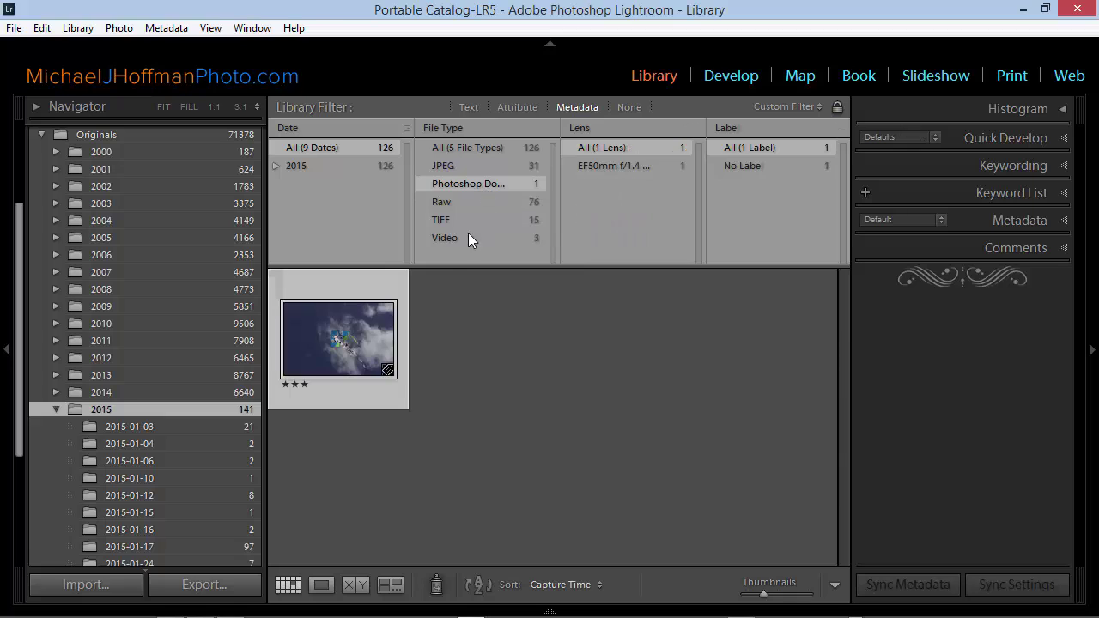
Step: Filter to Video, then Video plus Photoshop Document and TIFF, then back to All (5 File Types)
{"action": "mouse_move", "coordinate": [378, 309]}
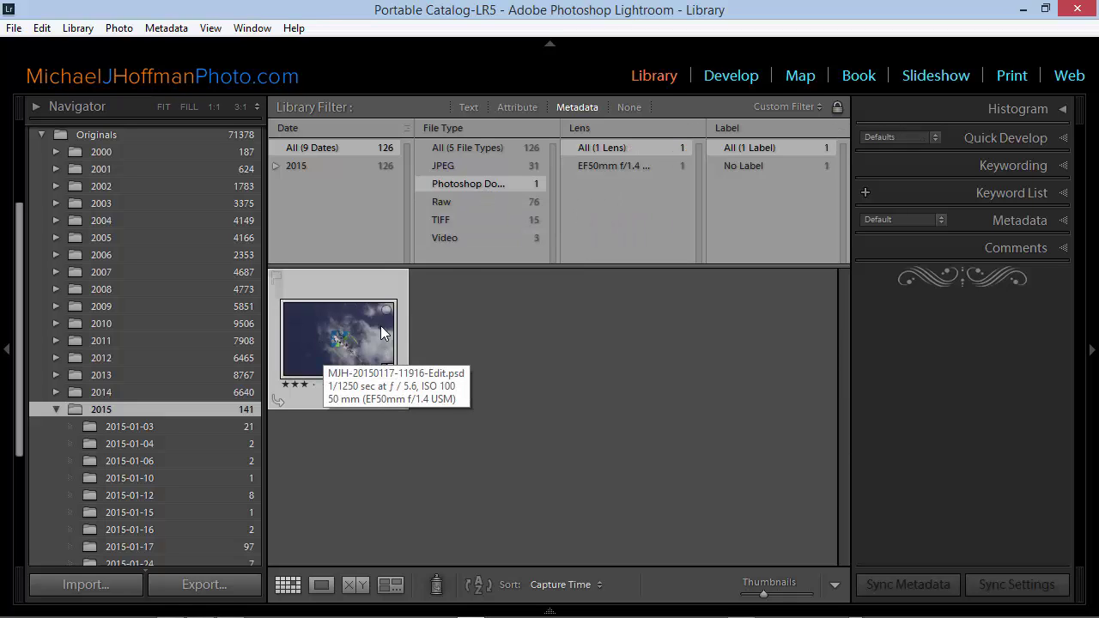
{"action": "left_click", "coordinate": [460, 239]}
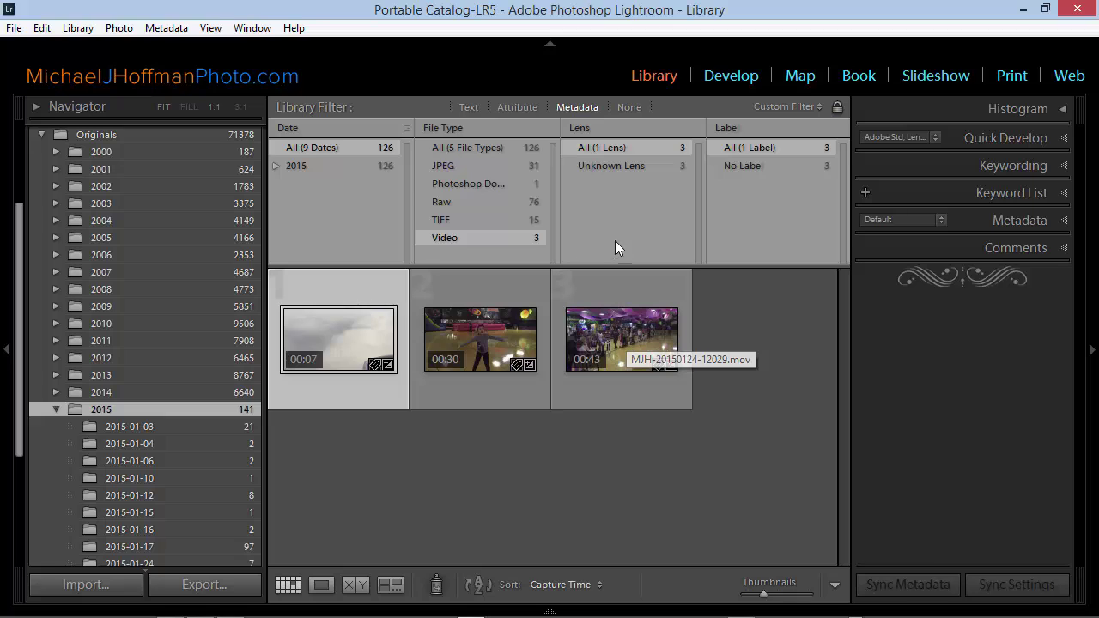
{"action": "left_click", "coordinate": [501, 186], "text": "ctrl"}
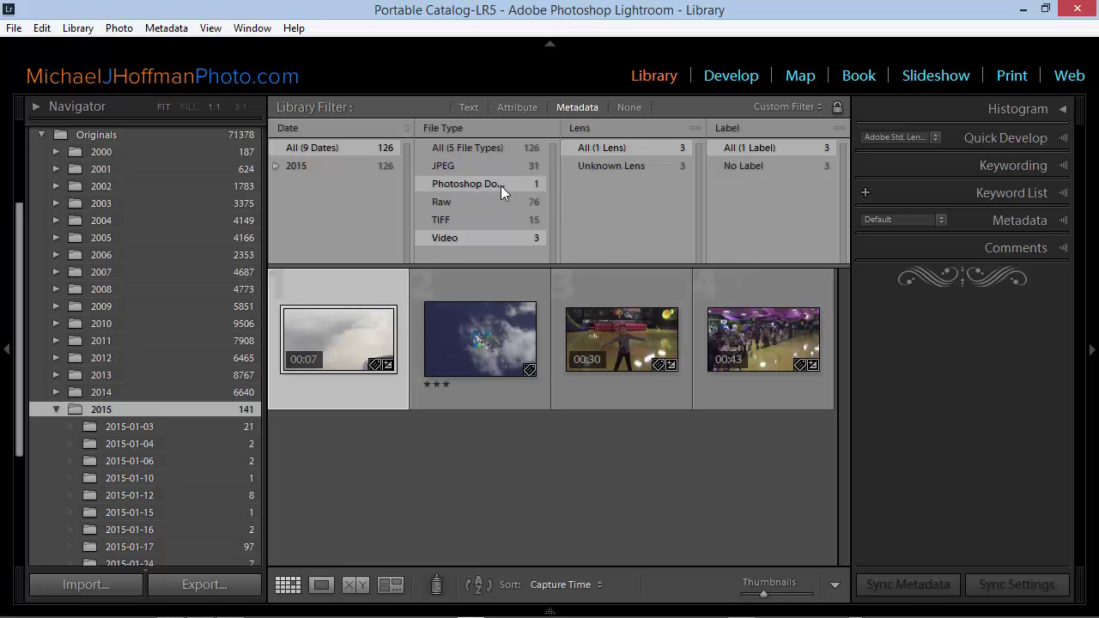
{"action": "left_click", "coordinate": [472, 220], "text": "ctrl"}
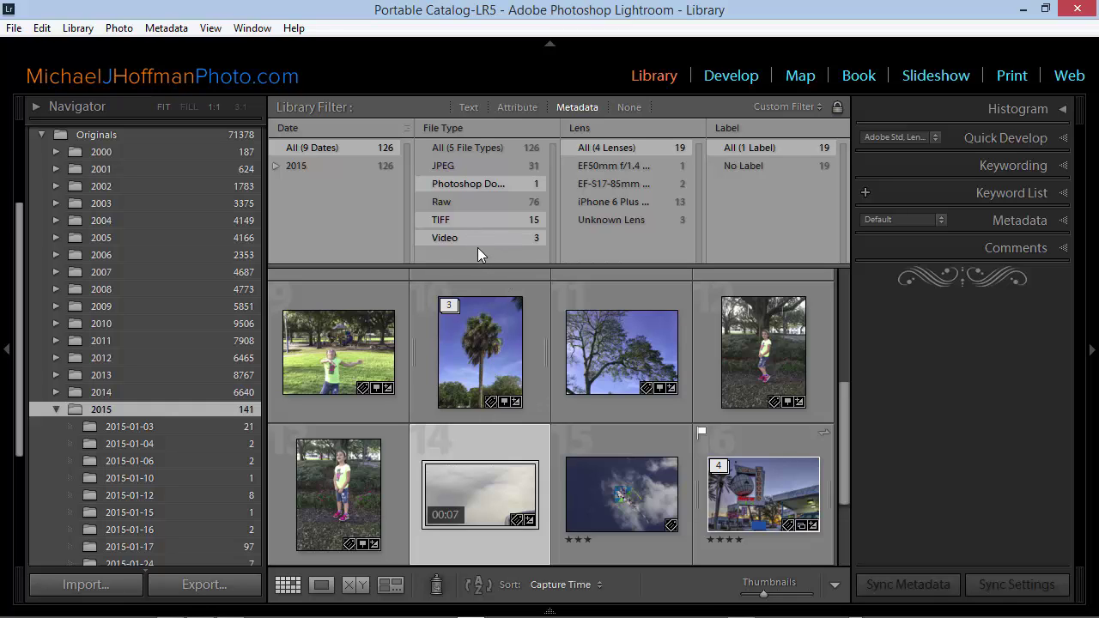
{"action": "left_click", "coordinate": [464, 149]}
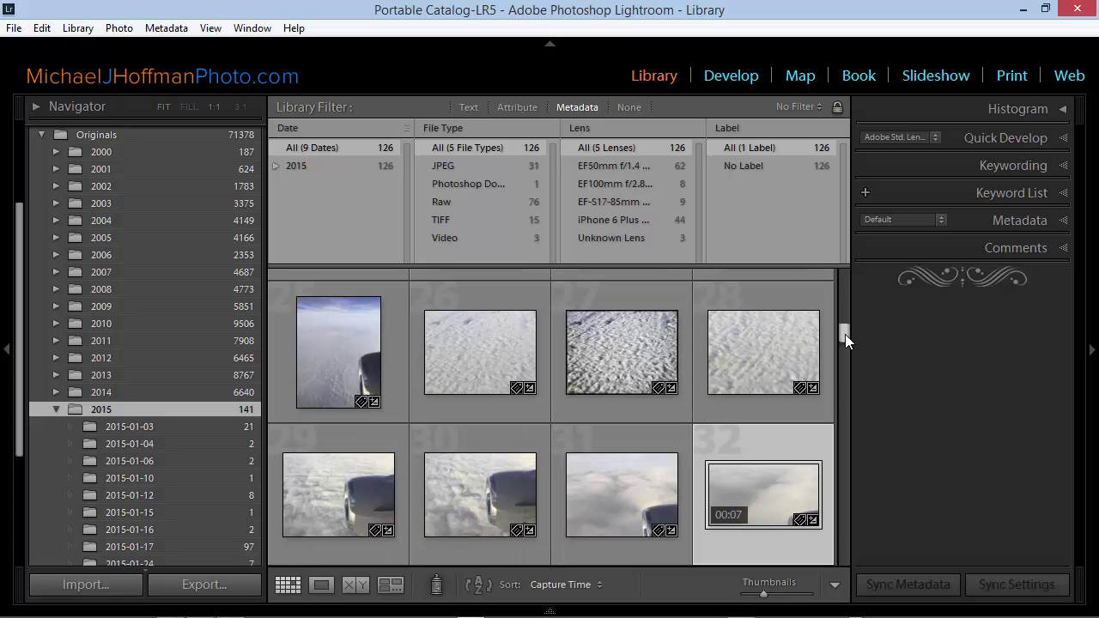
{"action": "scroll", "coordinate": [846, 352], "scroll_direction": "down", "scroll_amount": 2}
{"action": "left_click_drag", "start_coordinate": [846, 357], "coordinate": [845, 518]}
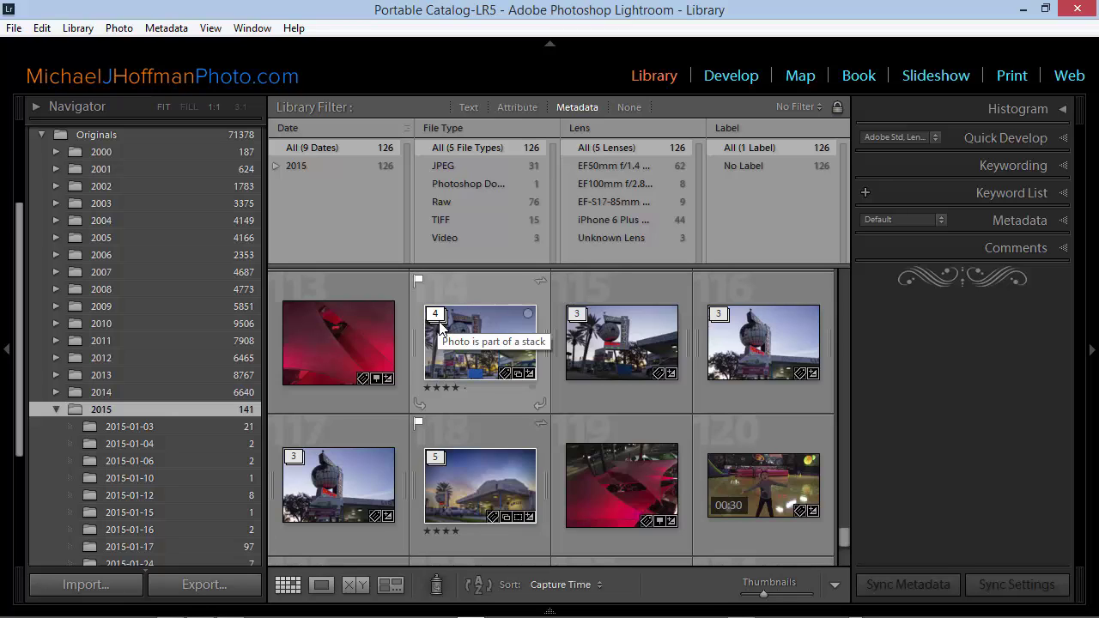
{"action": "left_click", "coordinate": [413, 345]}
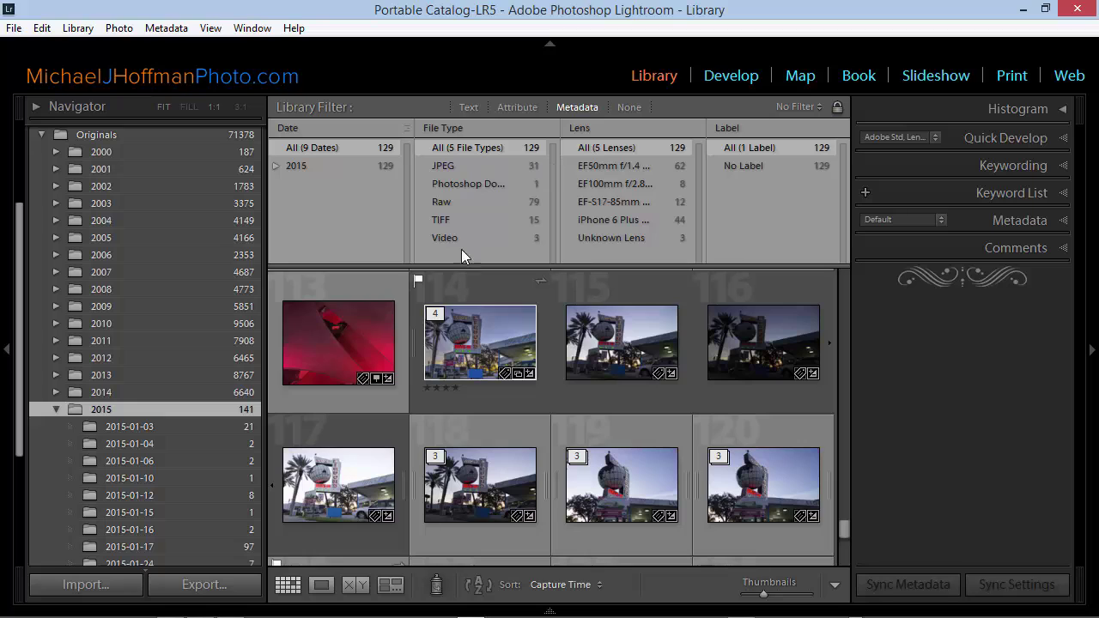
{"action": "left_click", "coordinate": [415, 342]}
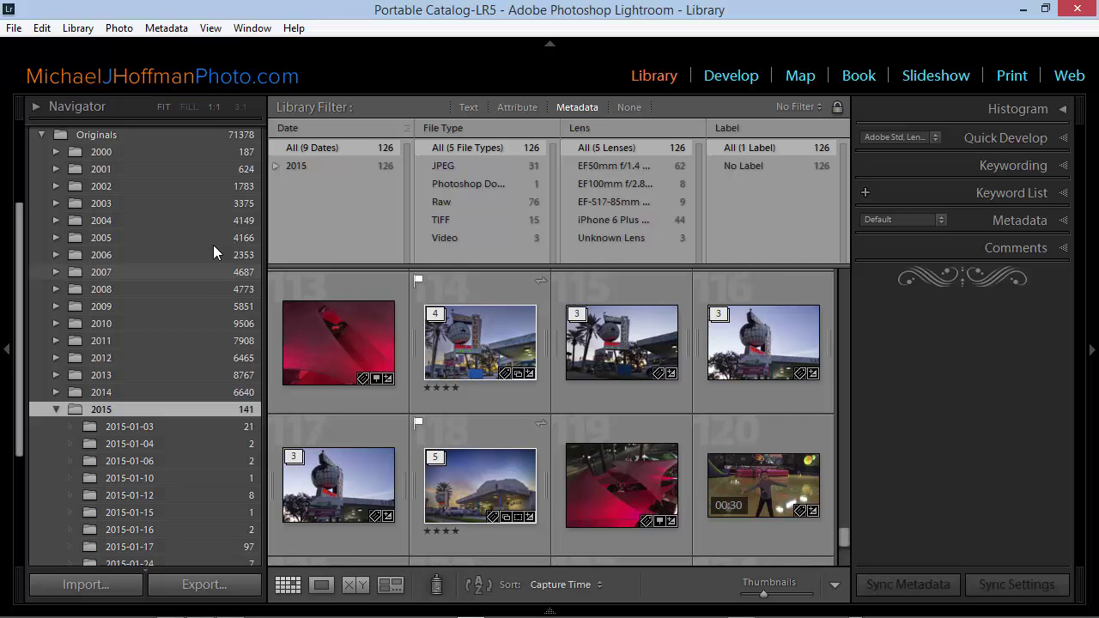
Step: Expand All Stacks from Photo > Stacking, bringing the counts to 141 photos and Raw 89
{"action": "left_click", "coordinate": [121, 28]}
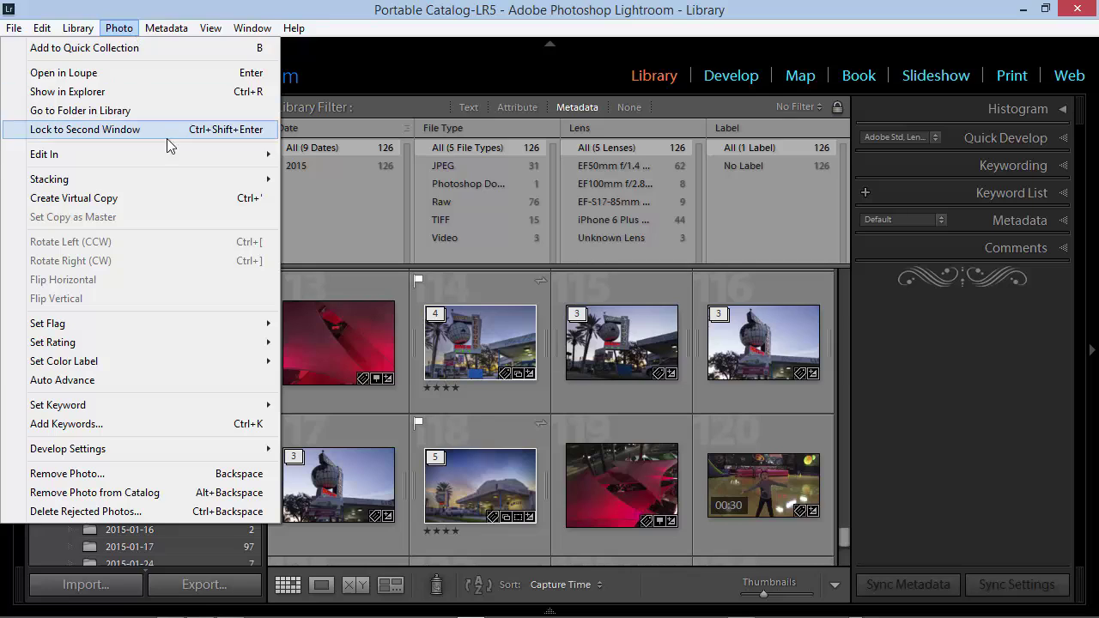
{"action": "mouse_move", "coordinate": [207, 189]}
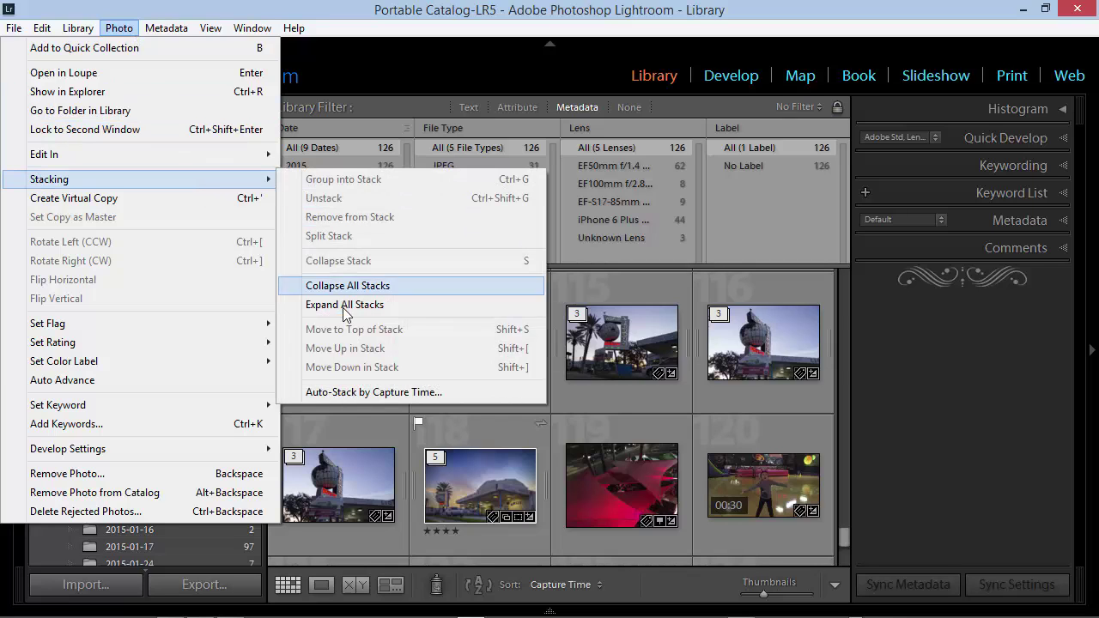
{"action": "left_click", "coordinate": [343, 305]}
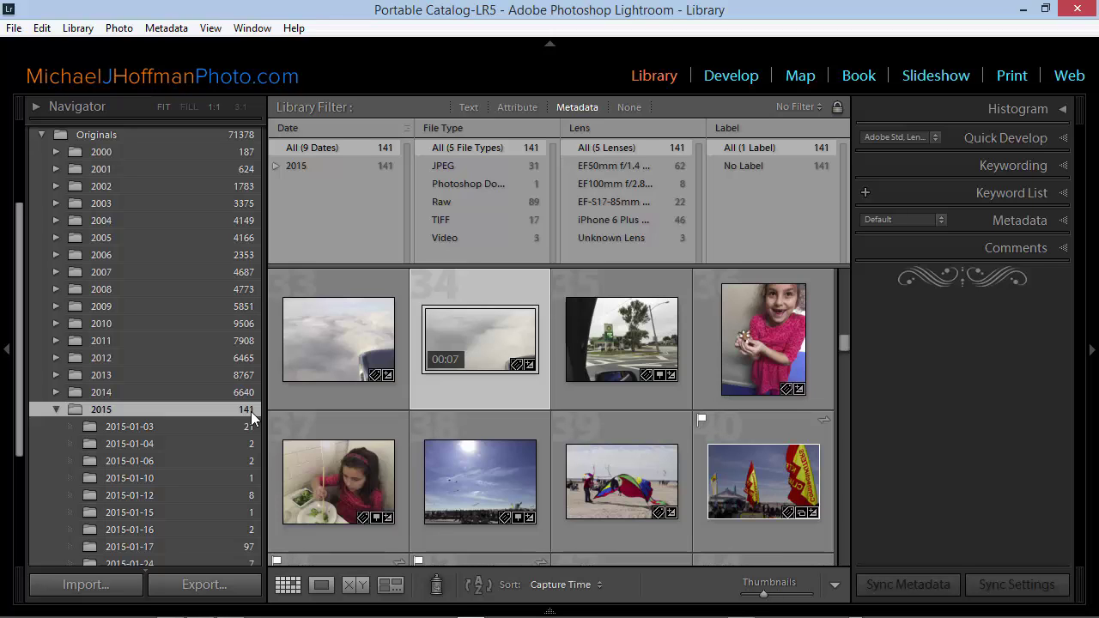
Step: Collapse All Stacks from Photo > Stacking, returning the counts to 126 photos and Raw 76
{"action": "left_click", "coordinate": [120, 29]}
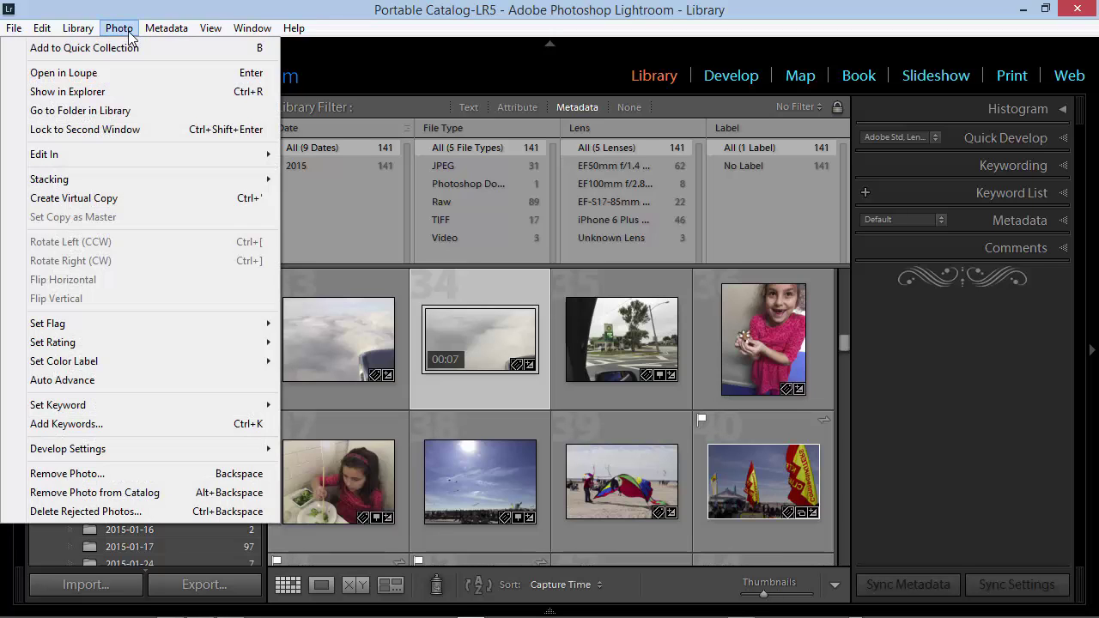
{"action": "mouse_move", "coordinate": [196, 179]}
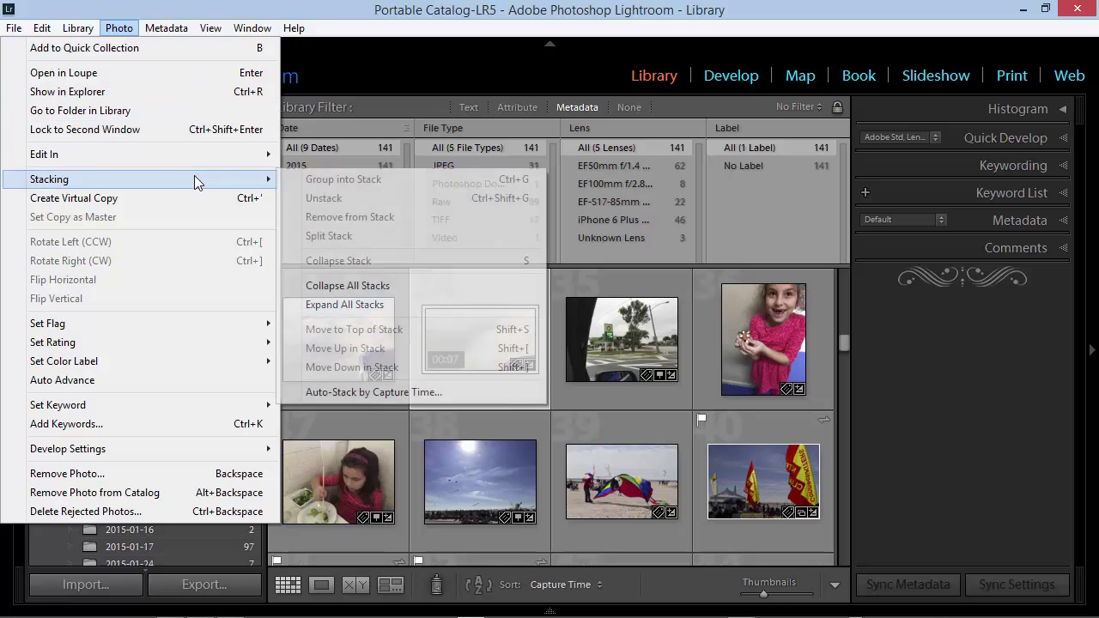
{"action": "left_click", "coordinate": [371, 292]}
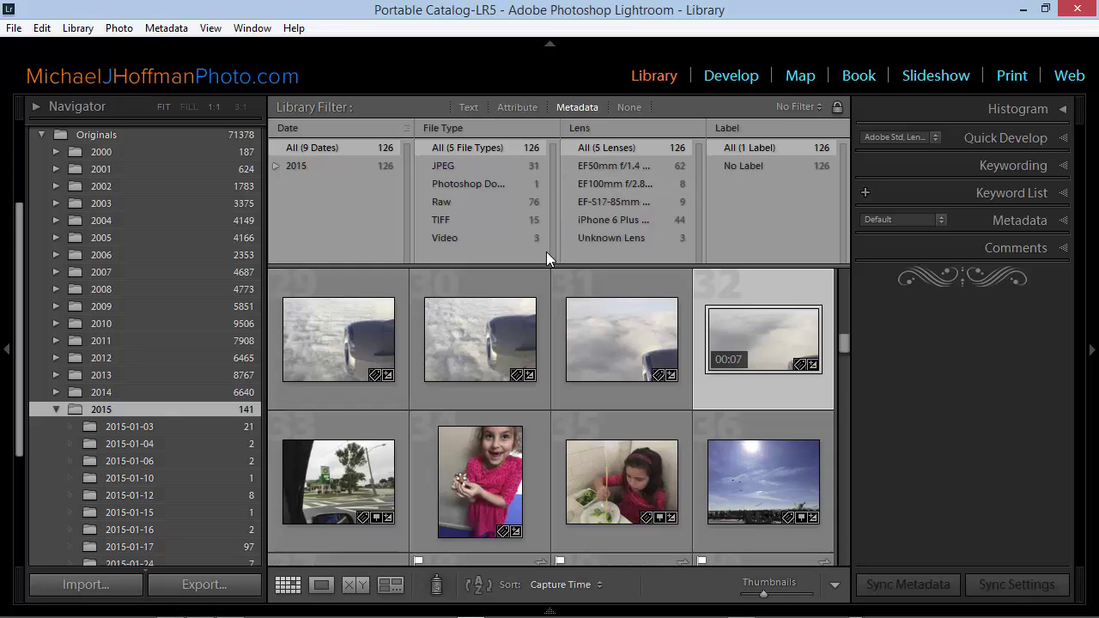
Step: Switch the filter bar to Attribute and back to Metadata, then dismiss the File Type column menu unchanged
{"action": "left_click", "coordinate": [518, 107]}
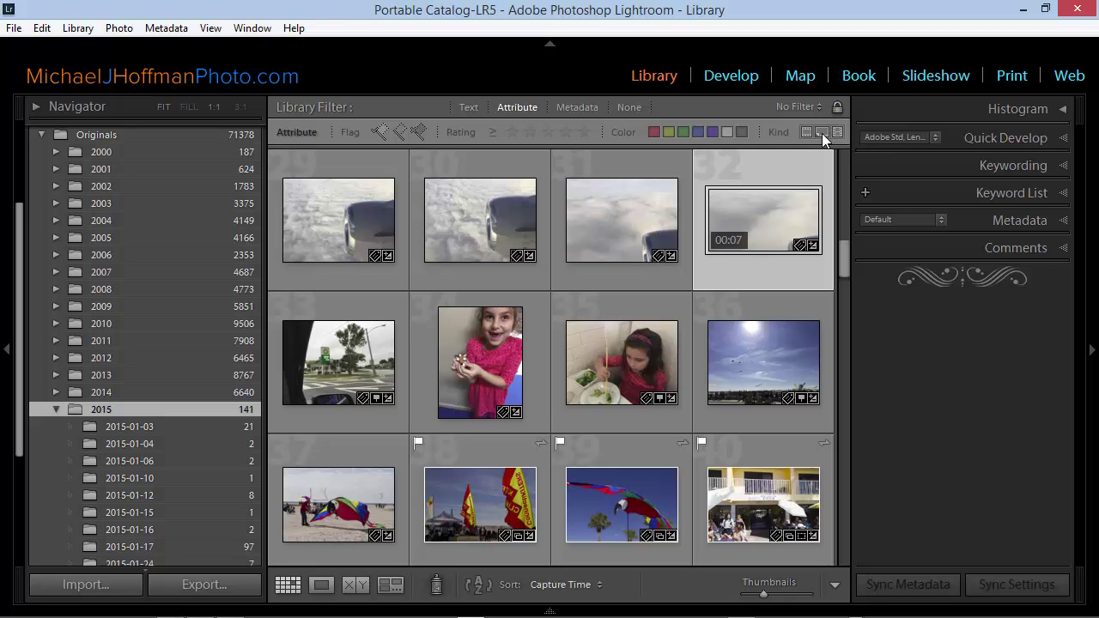
{"action": "left_click", "coordinate": [571, 108]}
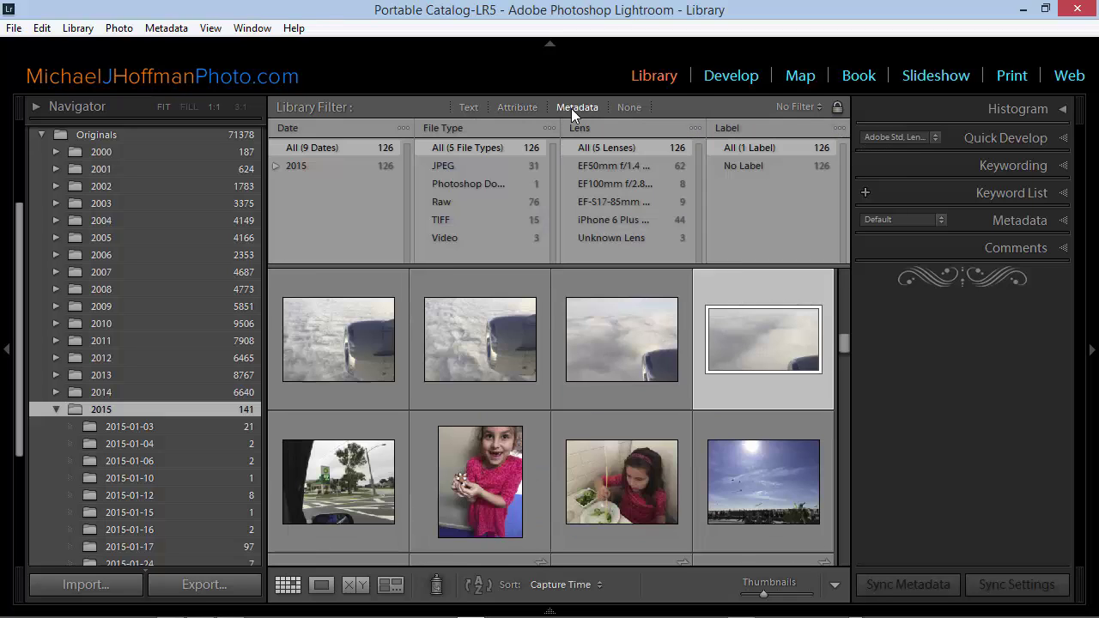
{"action": "left_click", "coordinate": [469, 128]}
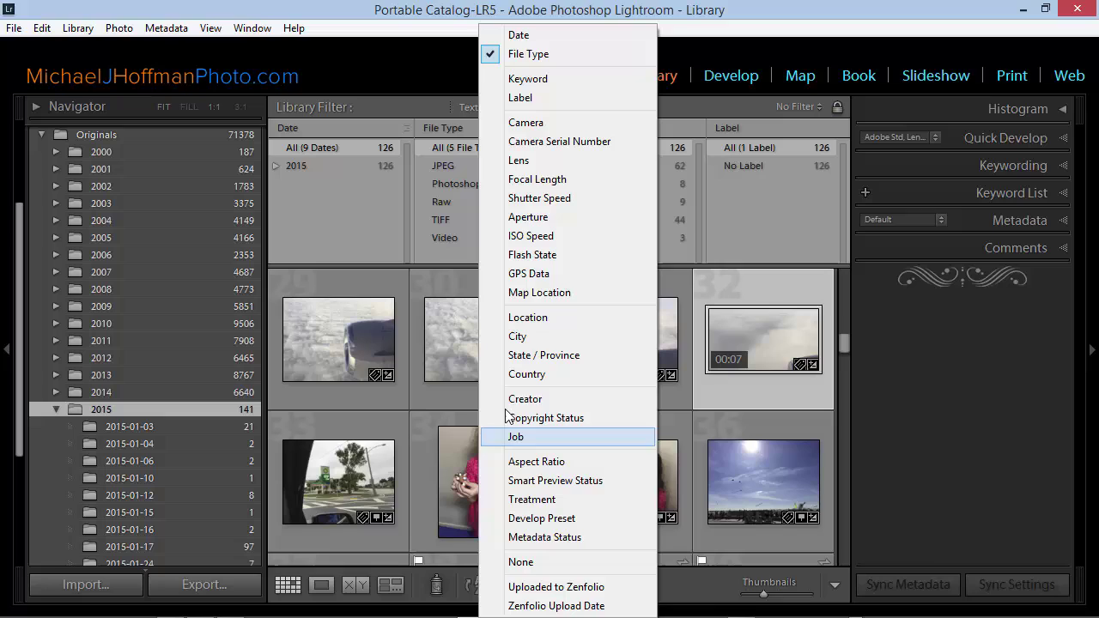
{"action": "left_click", "coordinate": [443, 254]}
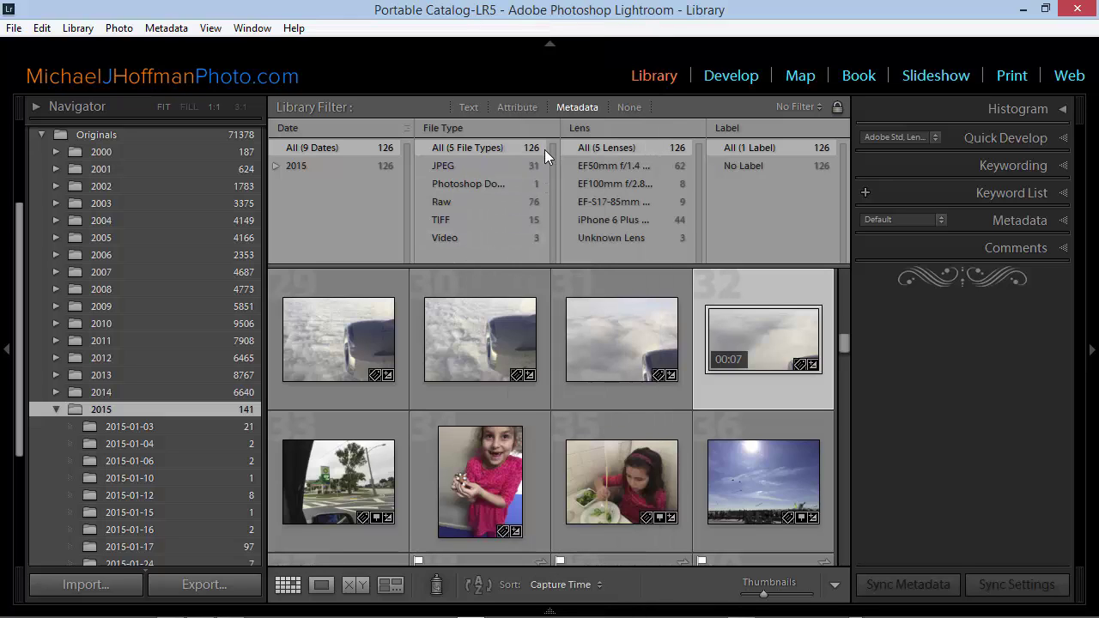